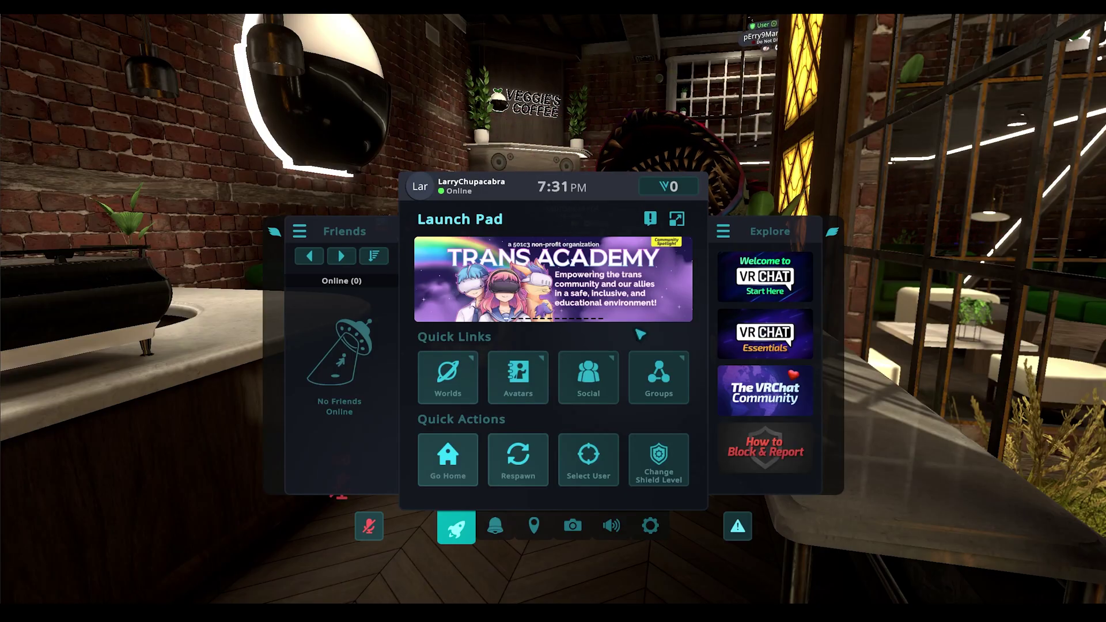
Step: Expand the main menu to full size and open the Safety settings
key(Escape)
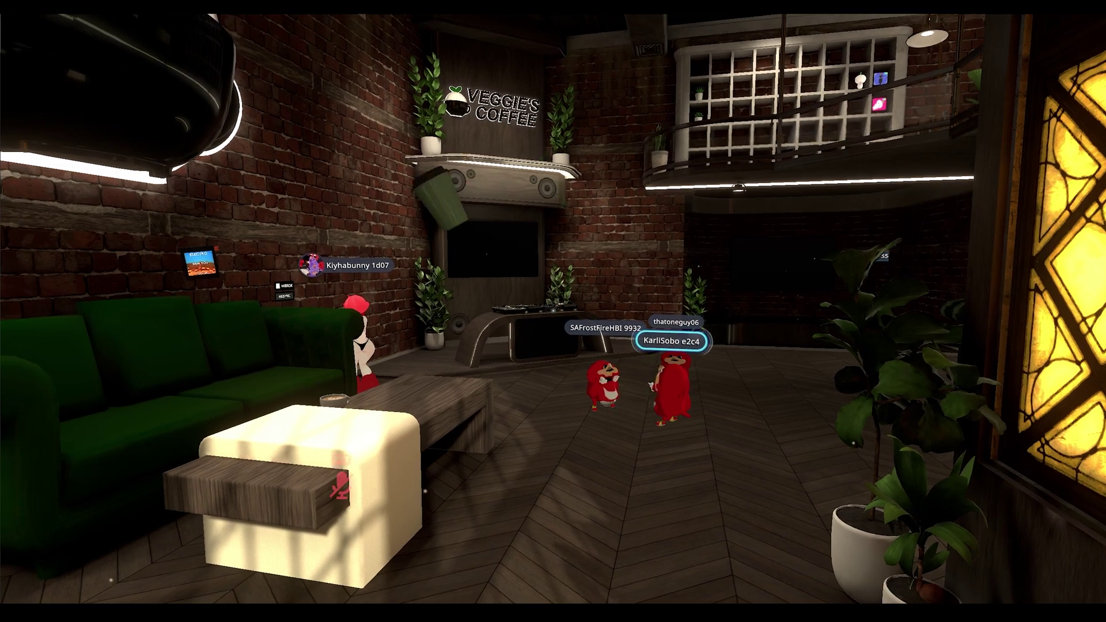
key(Escape)
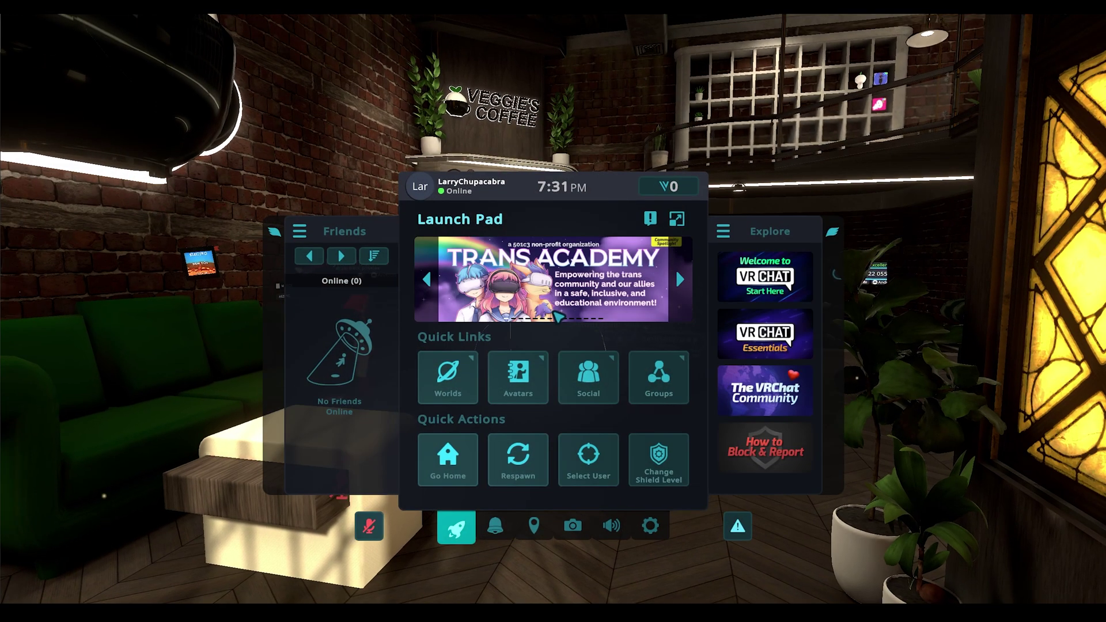
click(678, 221)
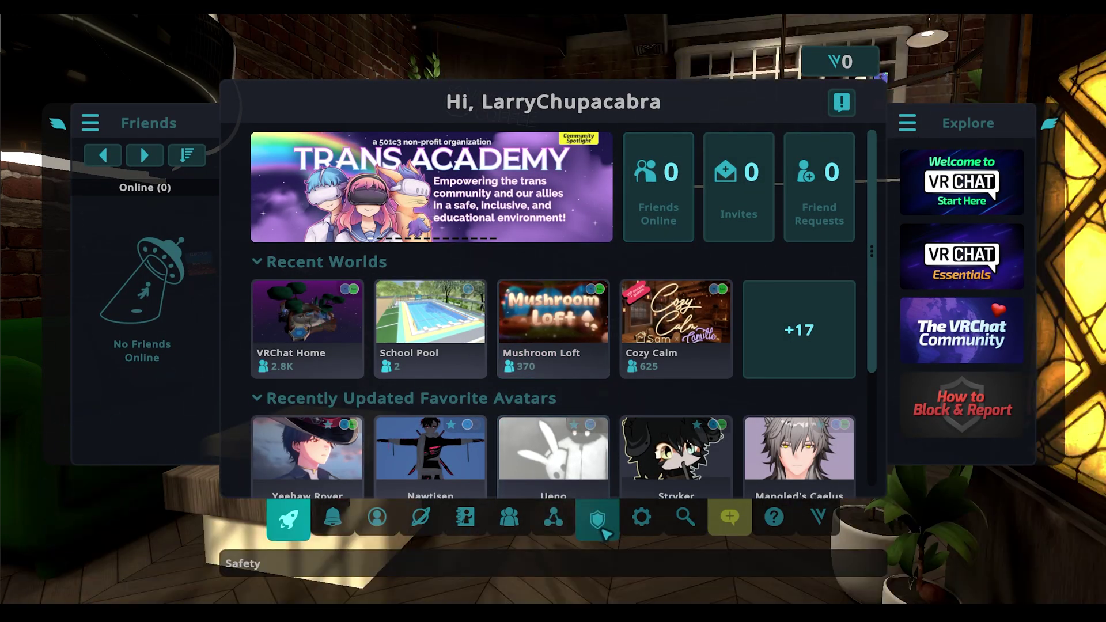
click(602, 522)
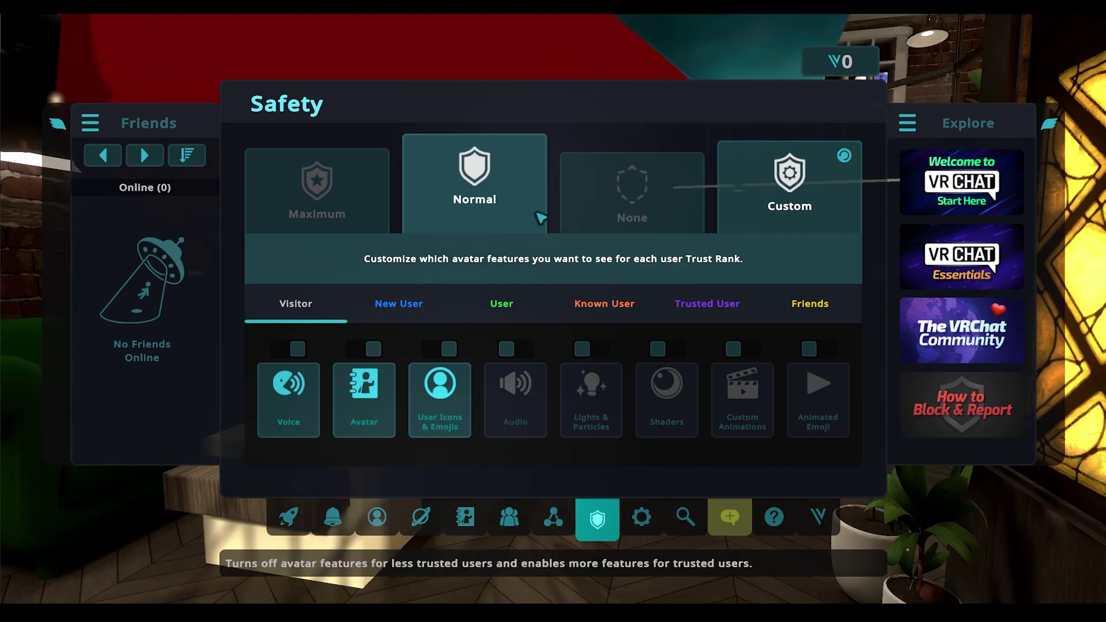
Step: Compare the avatar features allowed by the Normal, None and Maximum shield levels
click(539, 218)
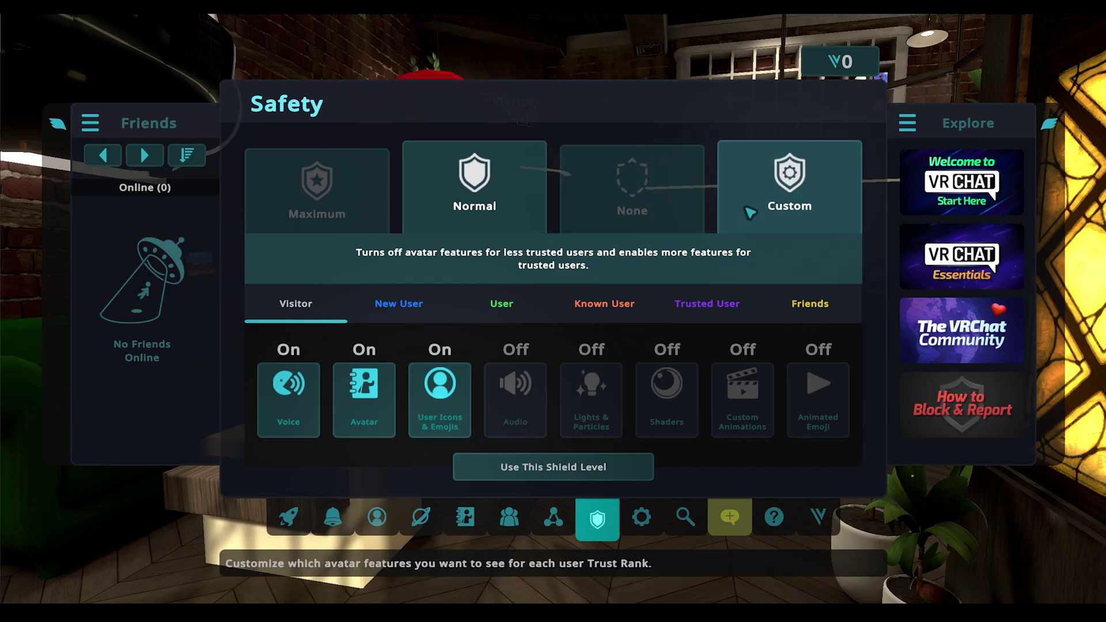
click(651, 199)
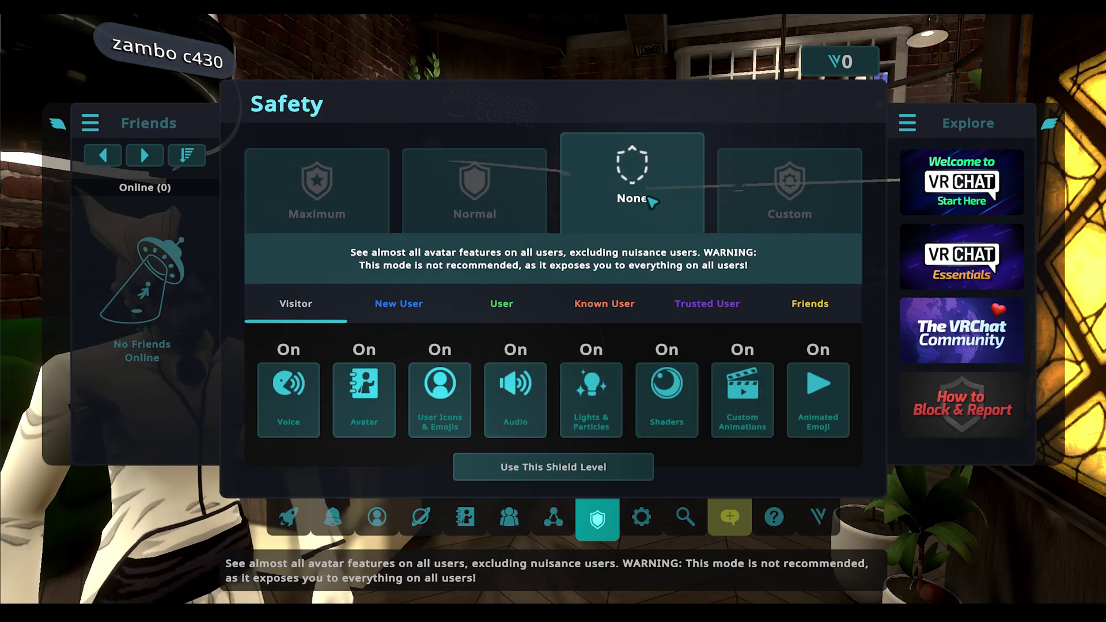
click(515, 208)
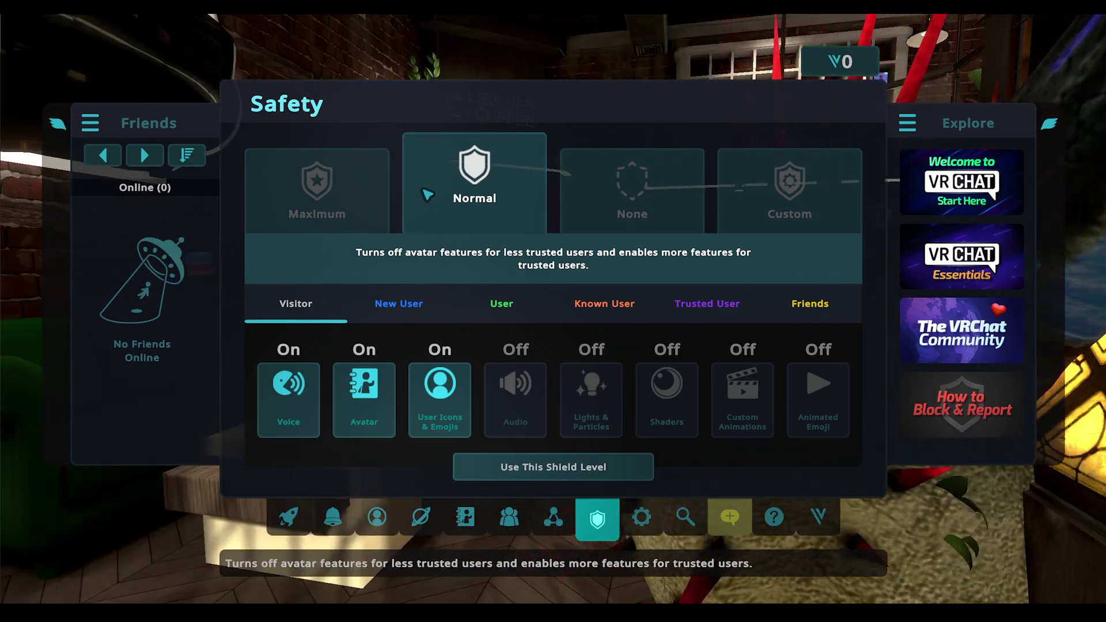
click(359, 219)
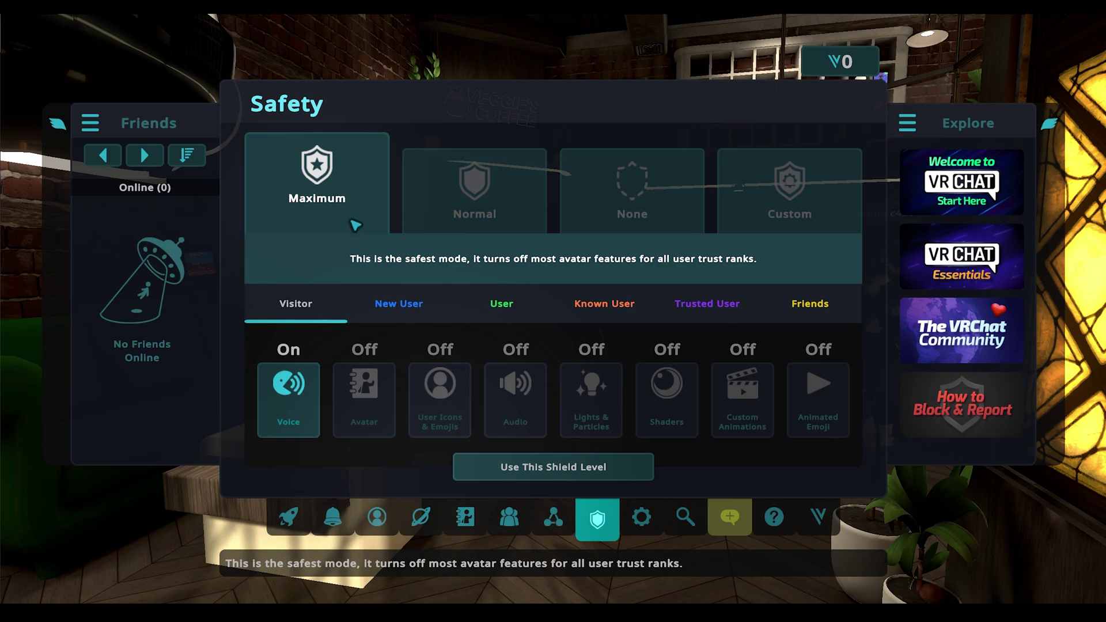
Step: Examine the Custom shield level's avatar feature settings for the trust ranks from Visitor to Friends, and close the menu
click(783, 191)
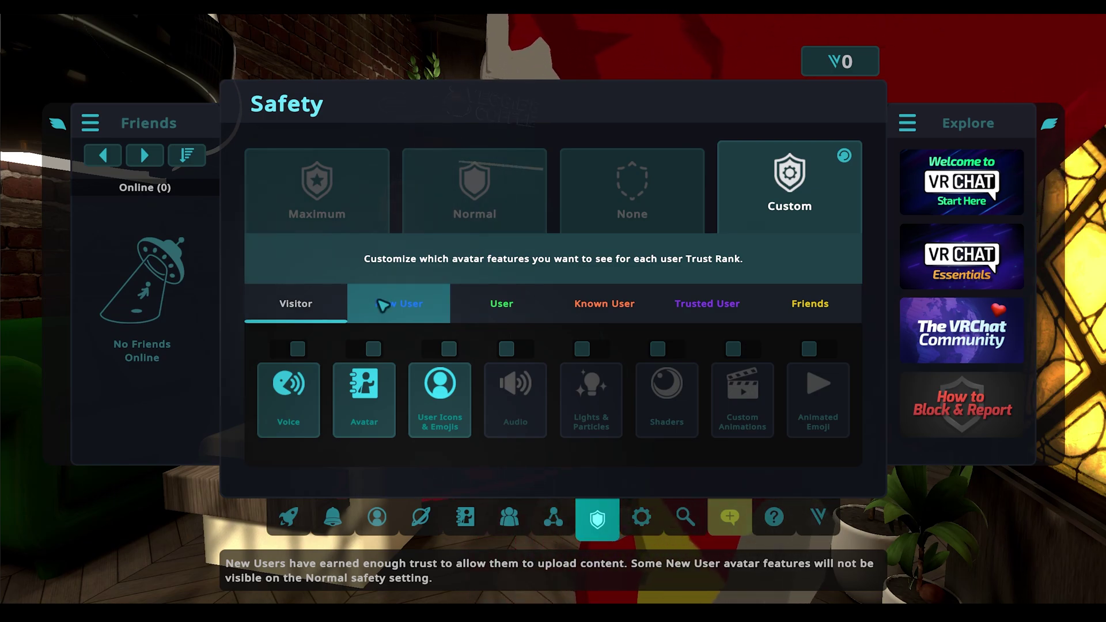
click(384, 305)
click(493, 309)
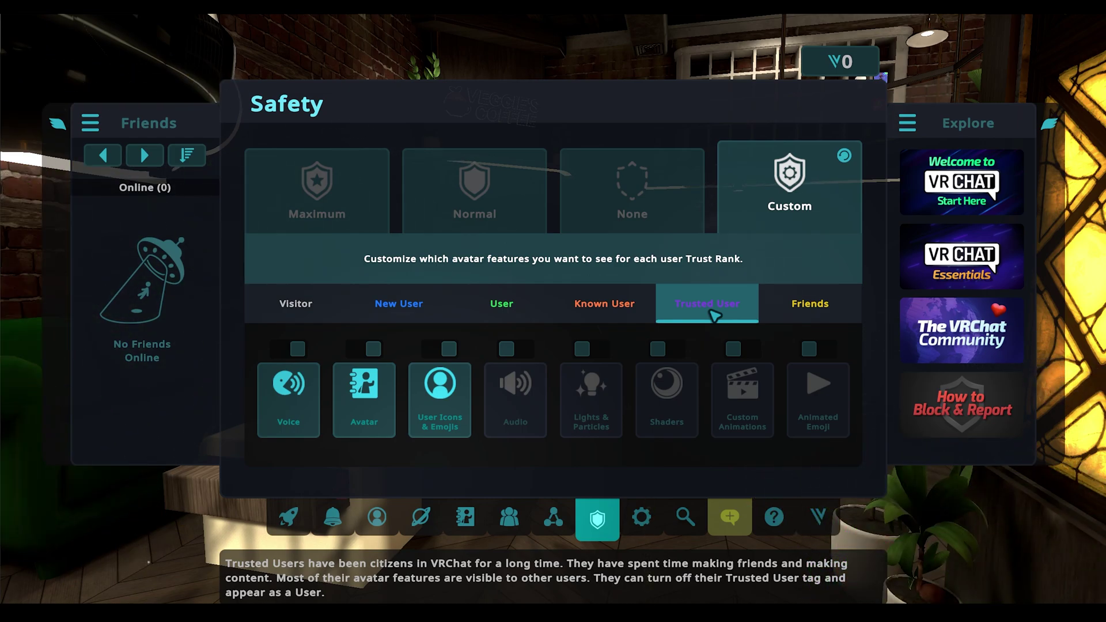
click(797, 311)
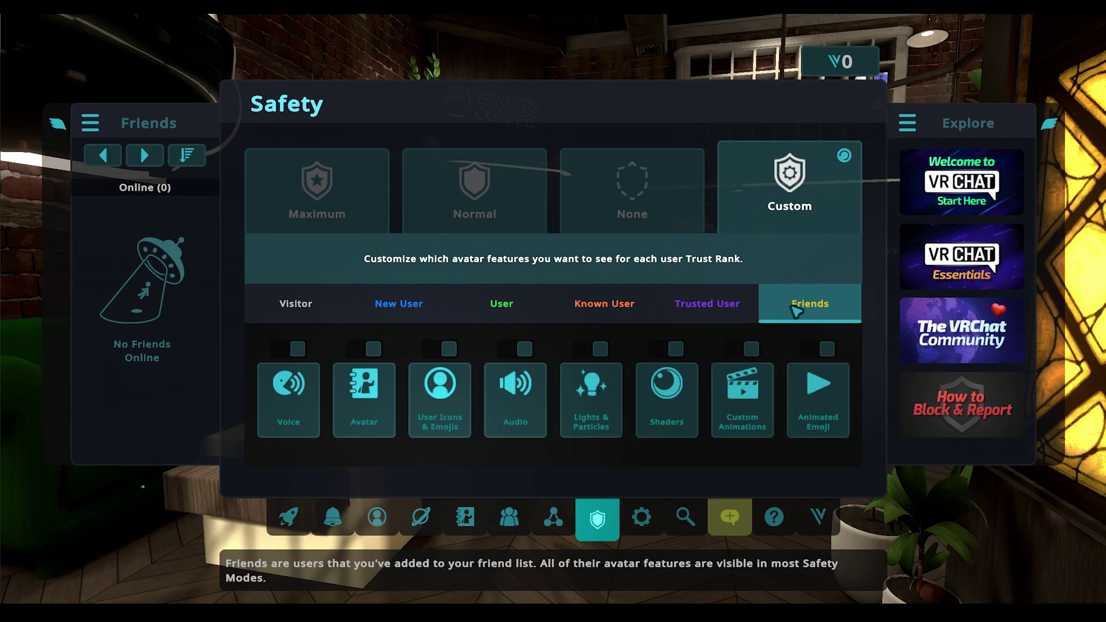
click(294, 305)
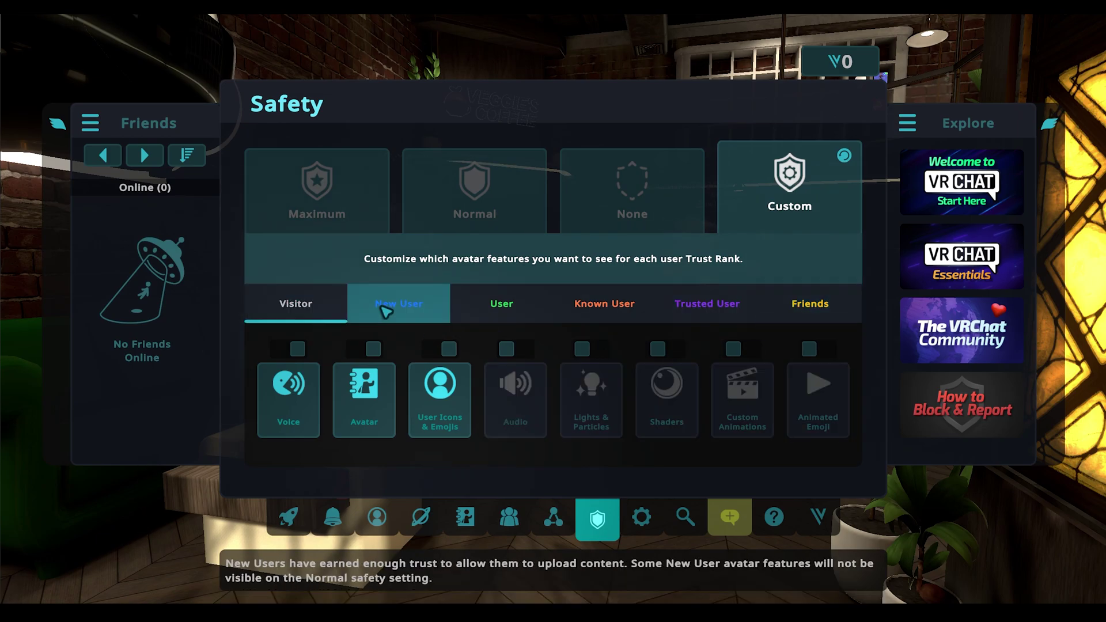
click(399, 305)
click(502, 305)
click(696, 305)
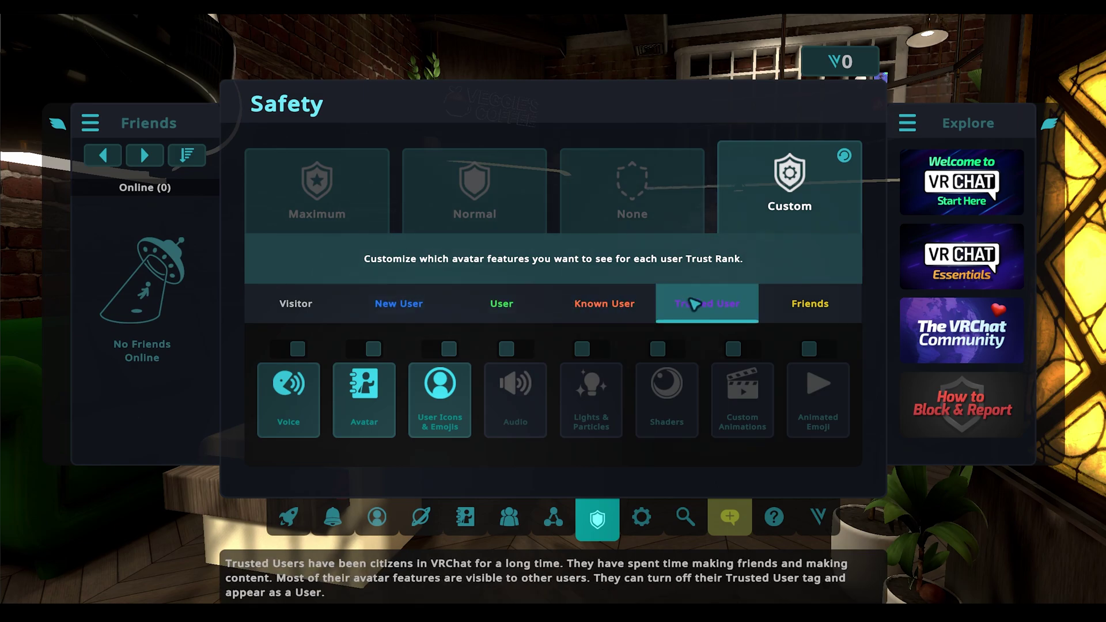
click(812, 306)
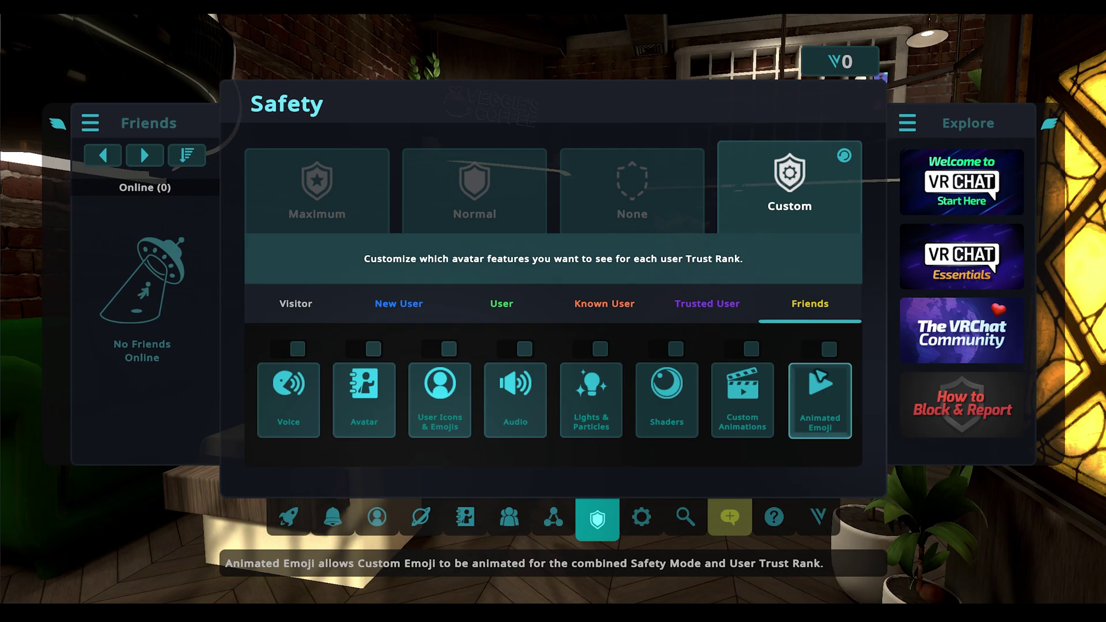
key(Escape)
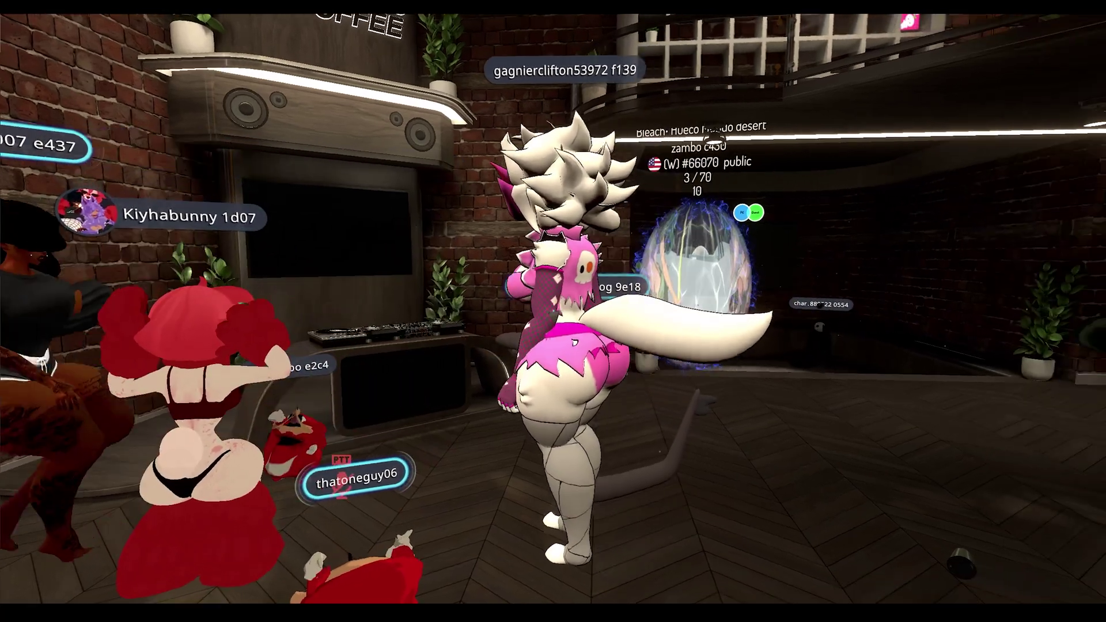
Step: Select the user with the red-haired avatar in the room, hide their avatar and mute their voice
key(Escape)
click(188, 331)
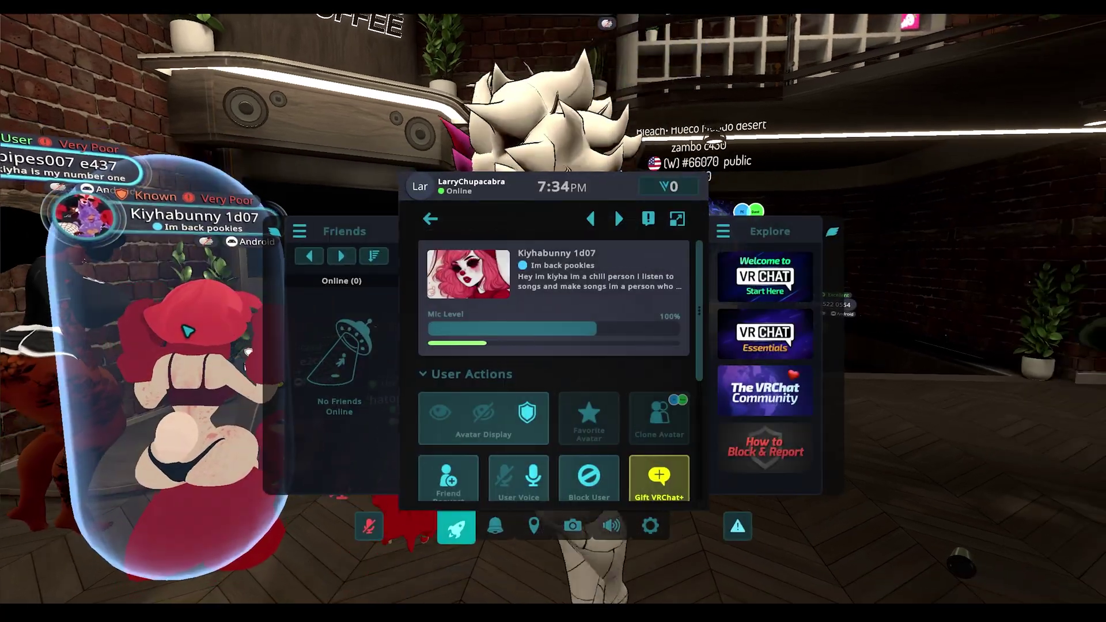
scroll(464, 331, down, 3)
scroll(464, 332, up, 3)
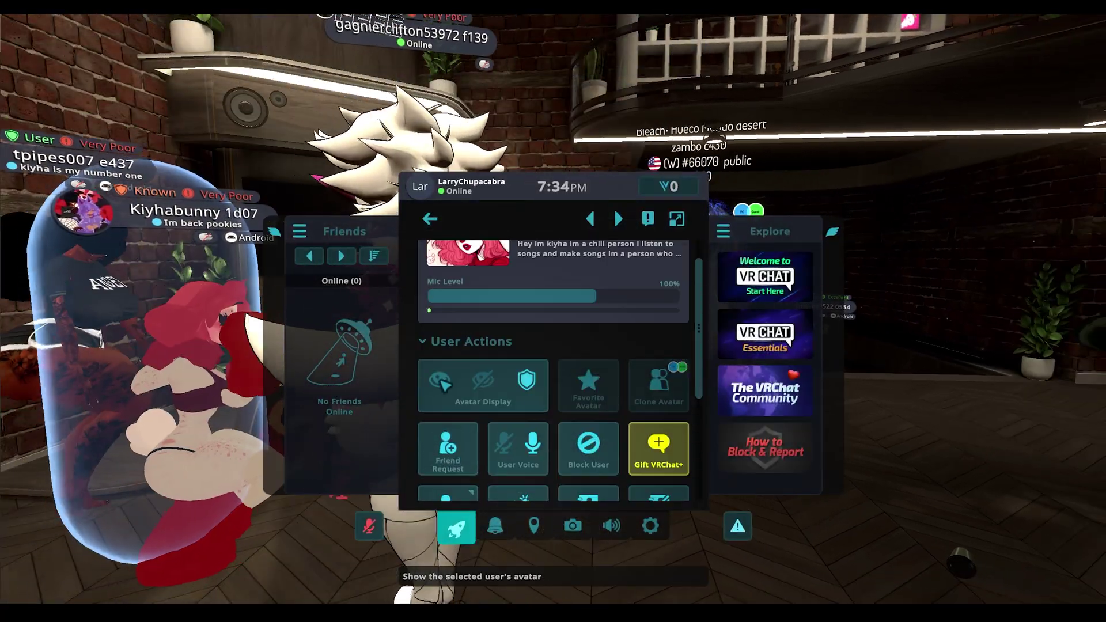
click(489, 383)
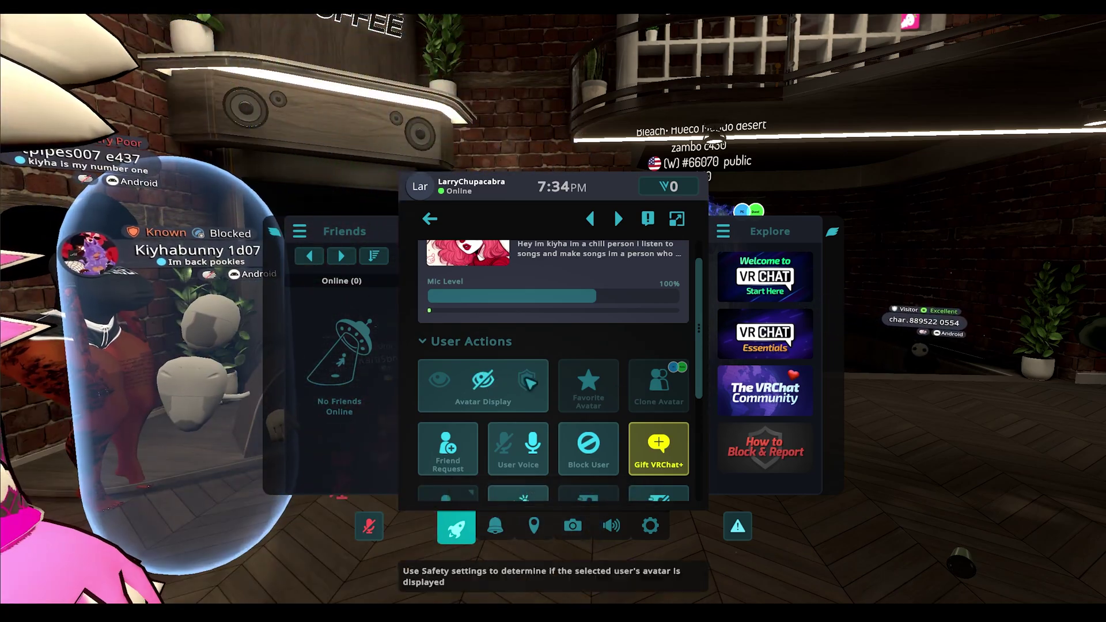
scroll(529, 383, down, 1)
click(535, 387)
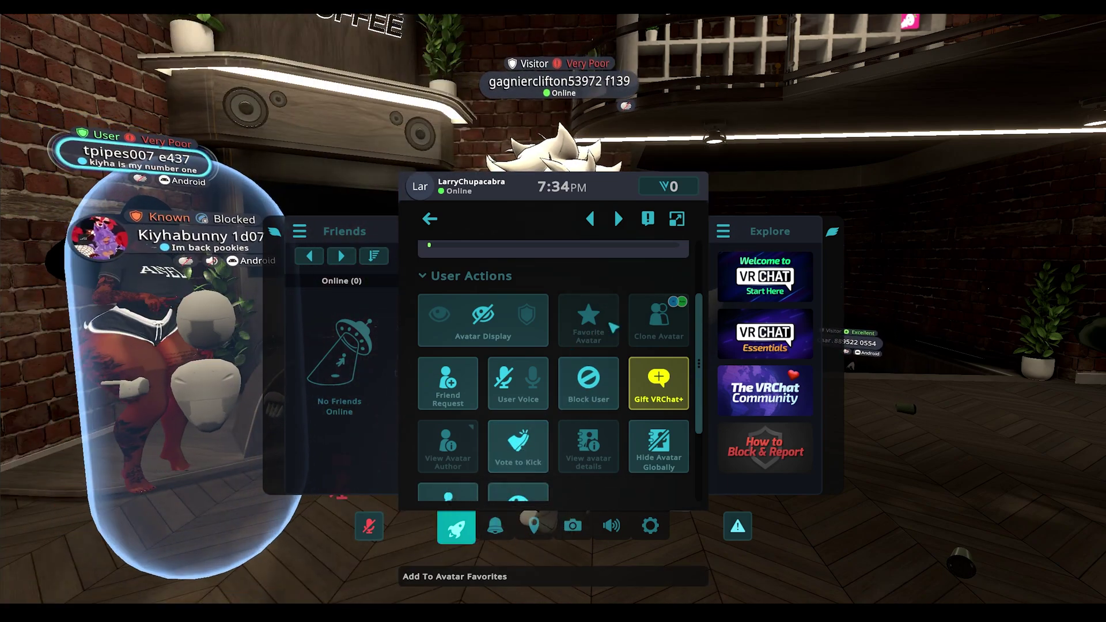
Step: Review the selected user's remaining actions, such as Vote to Kick, and the Avatar Interaction Override options
scroll(593, 392, down, 1)
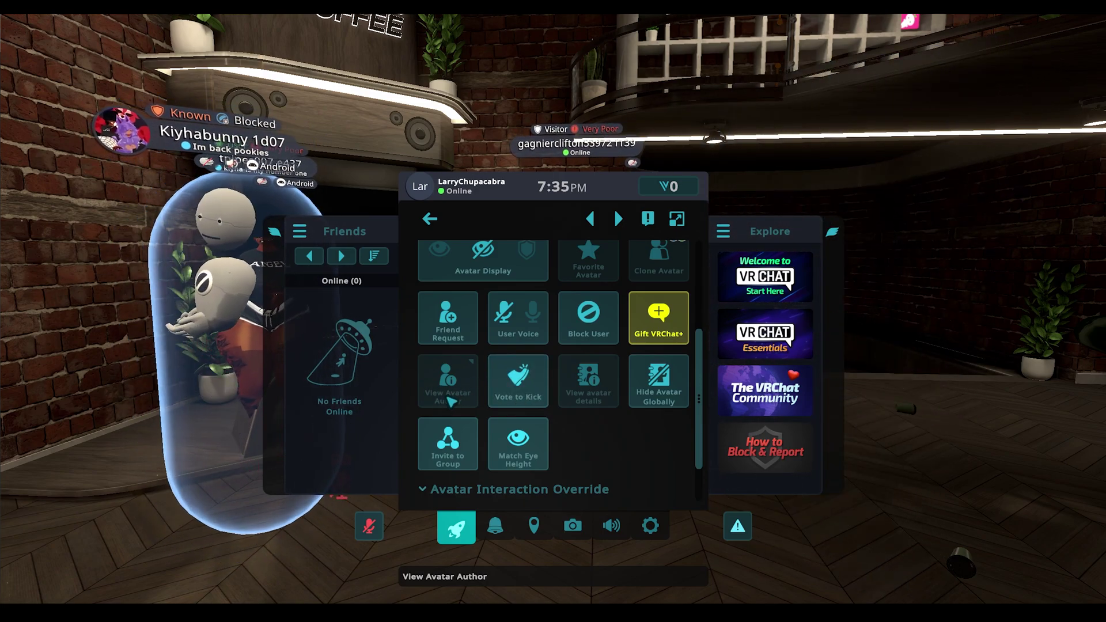
scroll(449, 397, up, 3)
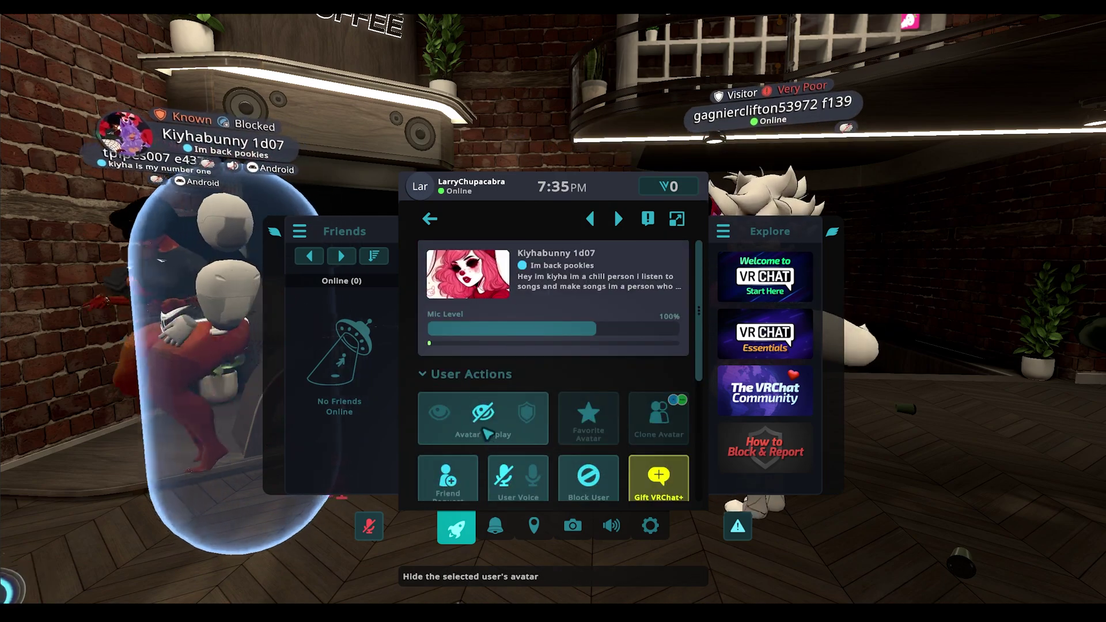
scroll(464, 435, down, 2)
scroll(463, 433, down, 2)
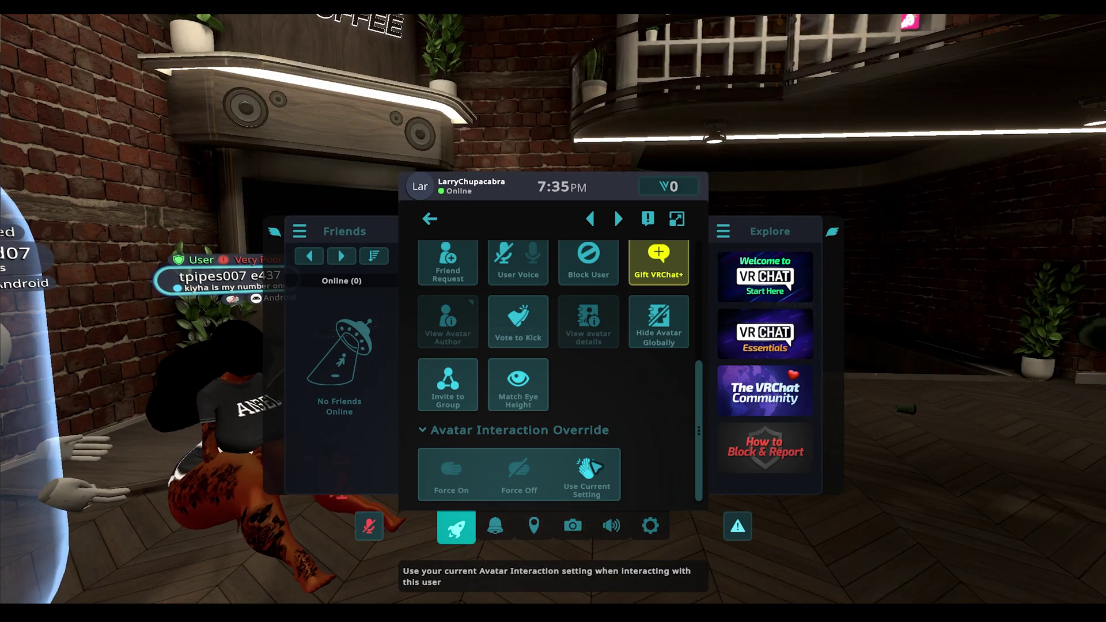
scroll(642, 425, up, 5)
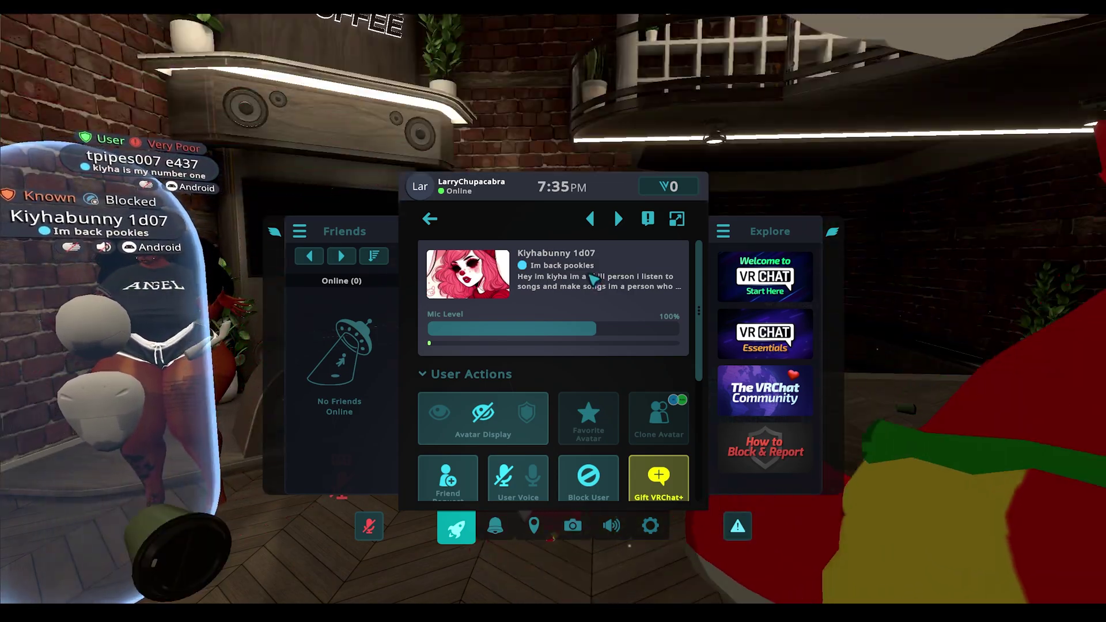
key(Escape)
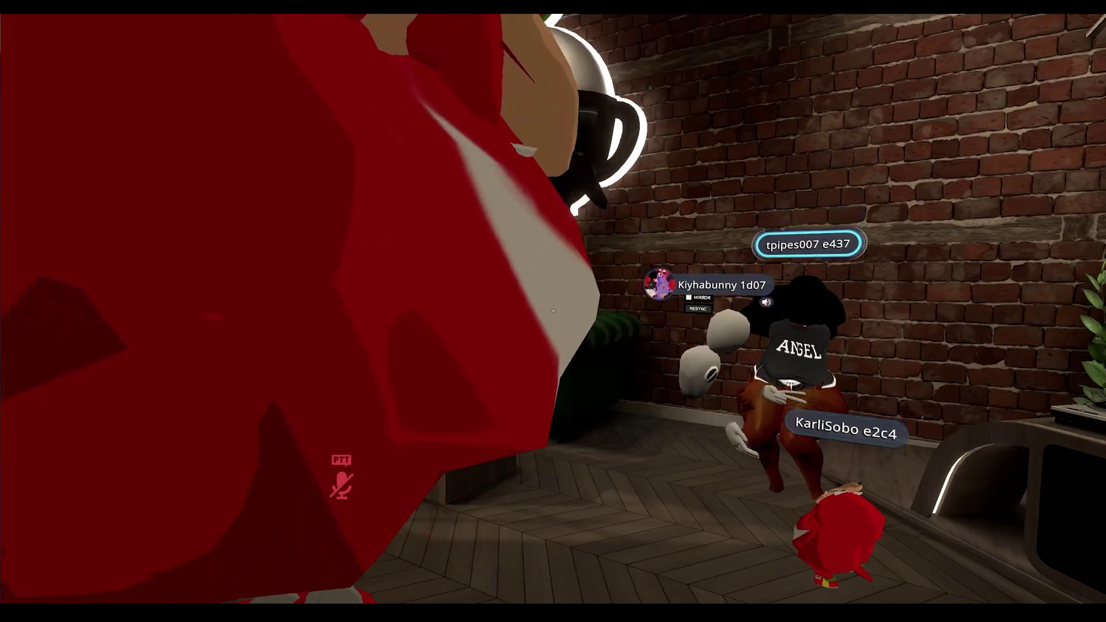
Step: Hide the avatar of the user with the oversized red character
key(Escape)
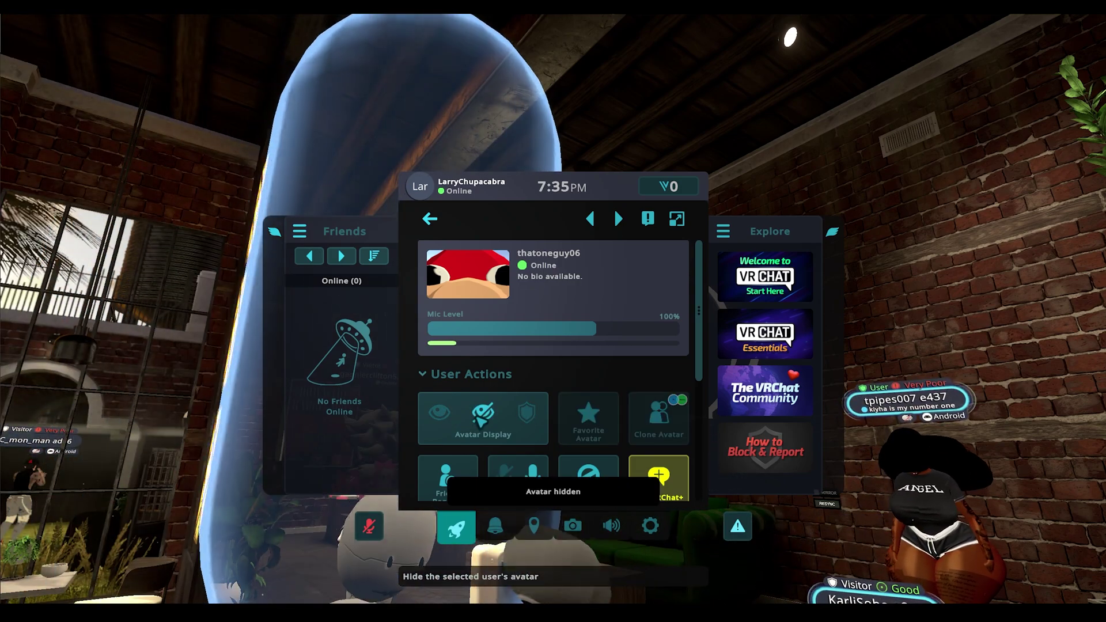
key(Escape)
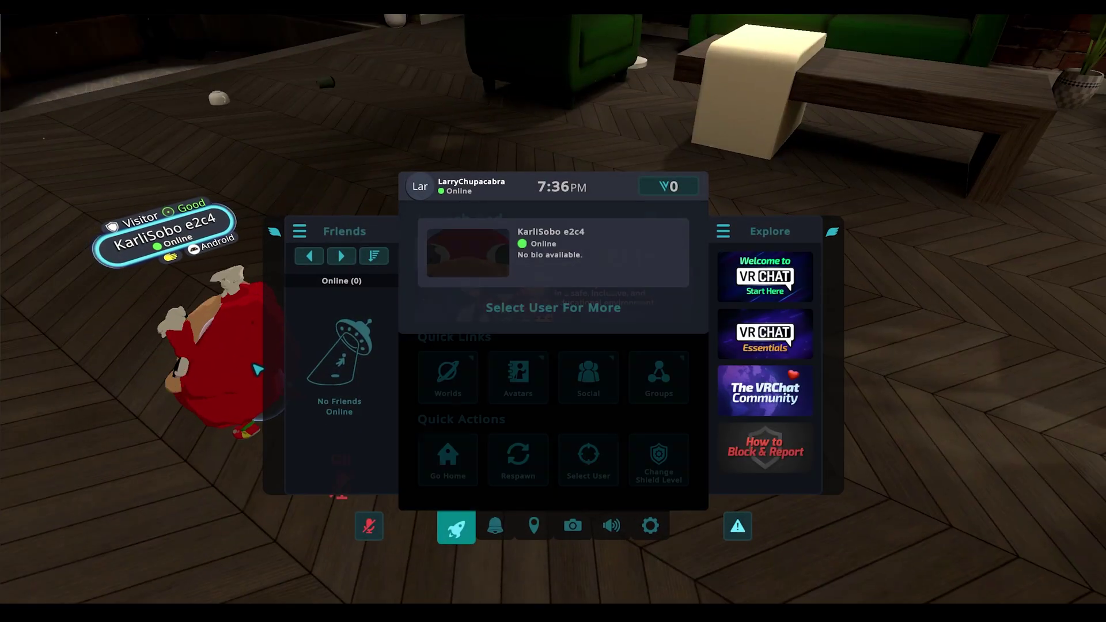
Step: Select the user with the small red character and browse through the profiles of the other users in the world
click(257, 369)
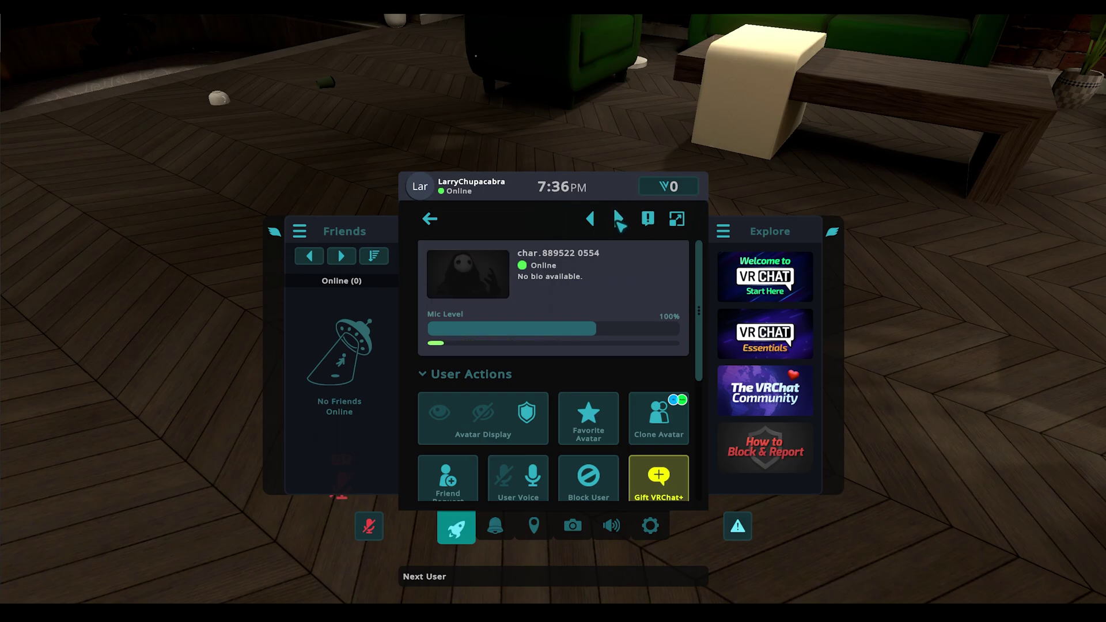
click(591, 222)
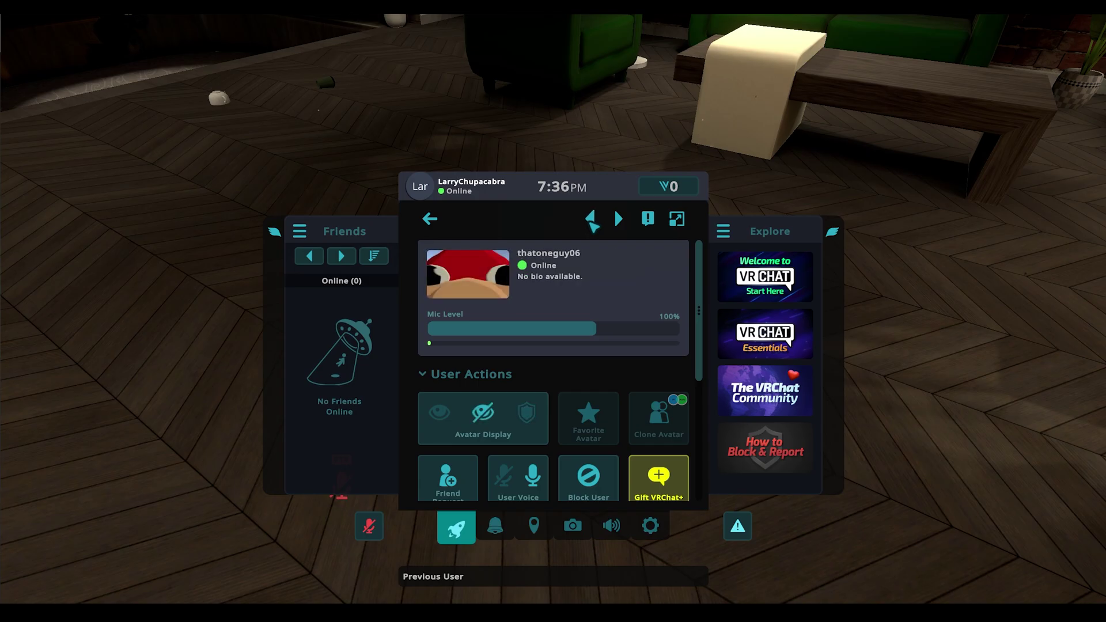
click(592, 222)
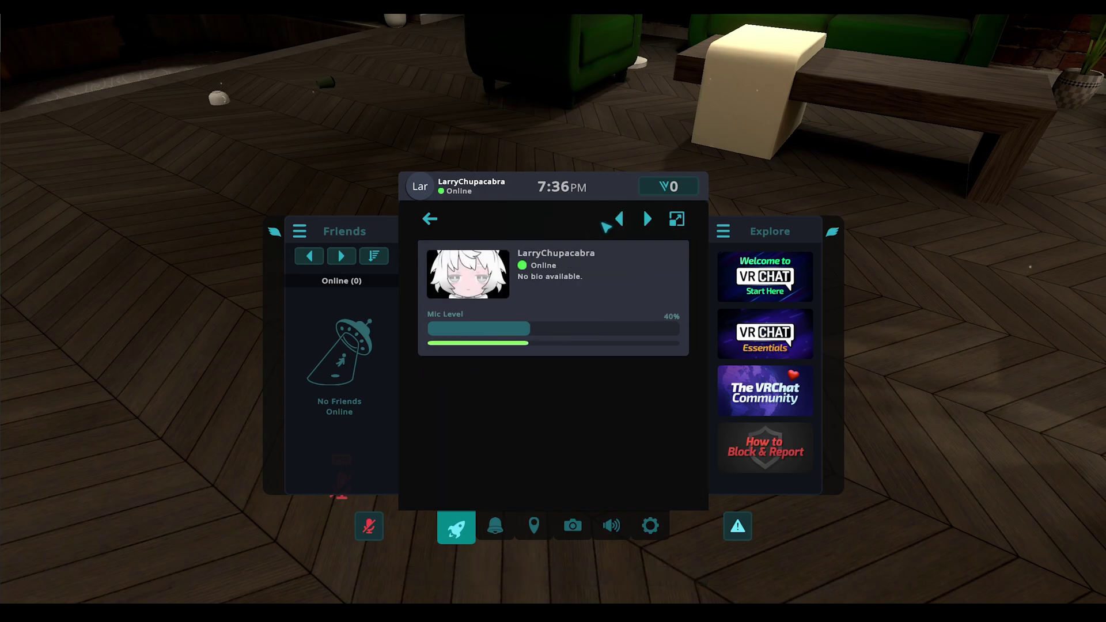
click(627, 221)
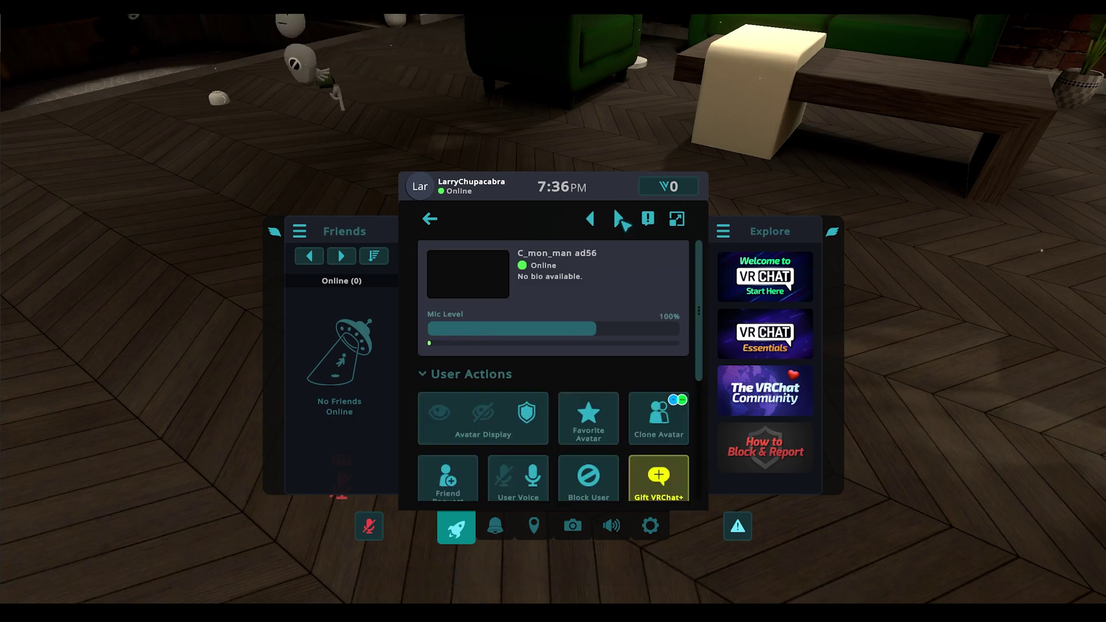
key(Escape)
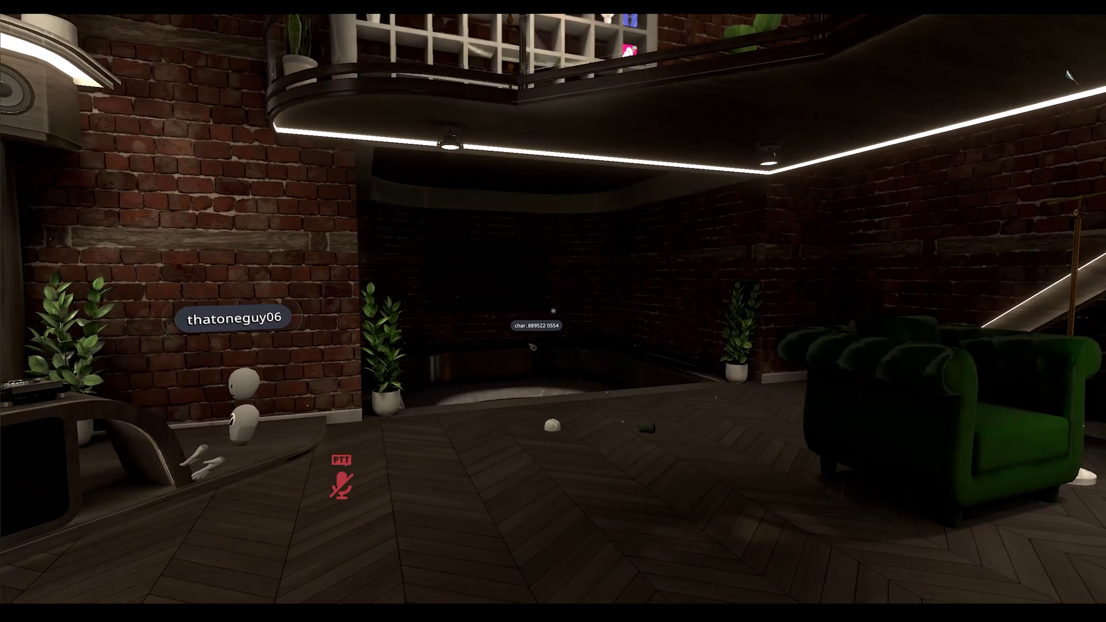
Step: Walk over to the coffee bar and reopen the Safety settings in the full-size menu
key(w)
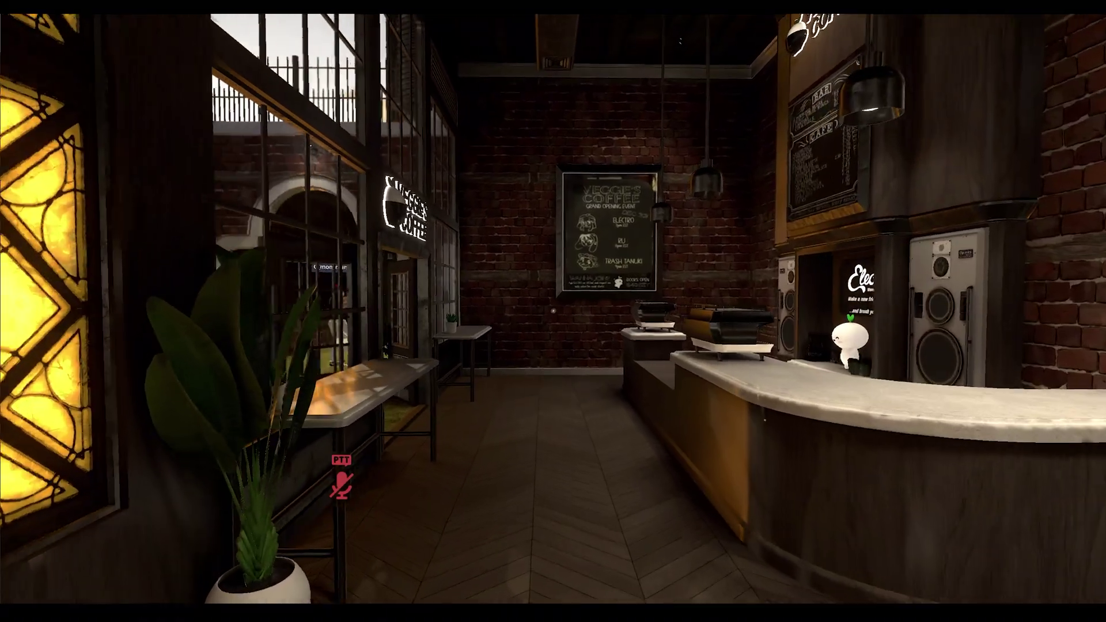
key(Escape)
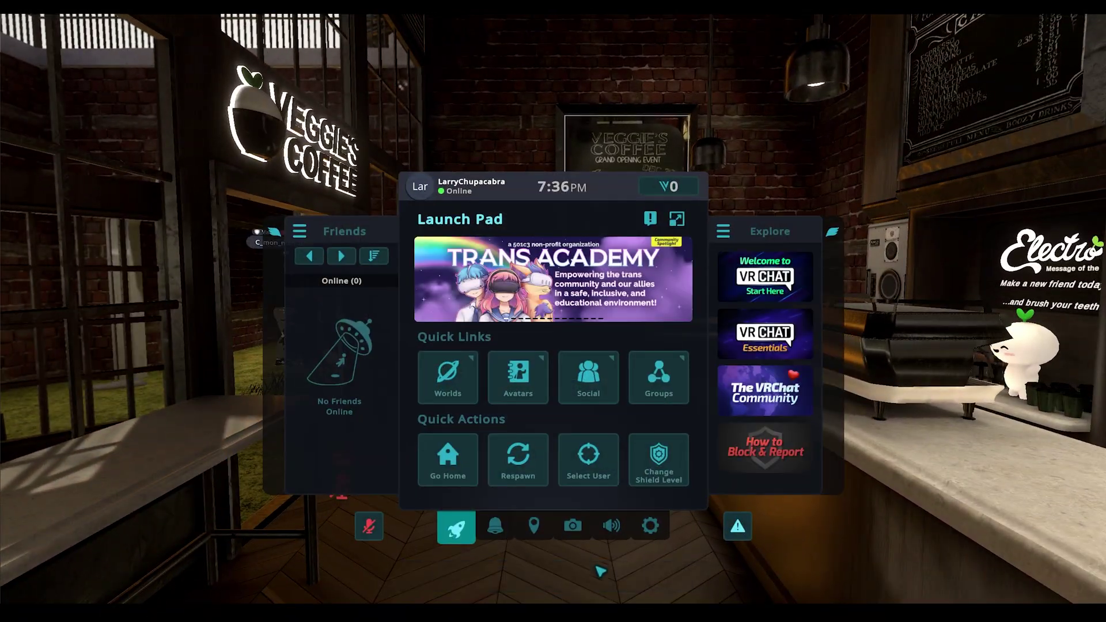
click(675, 219)
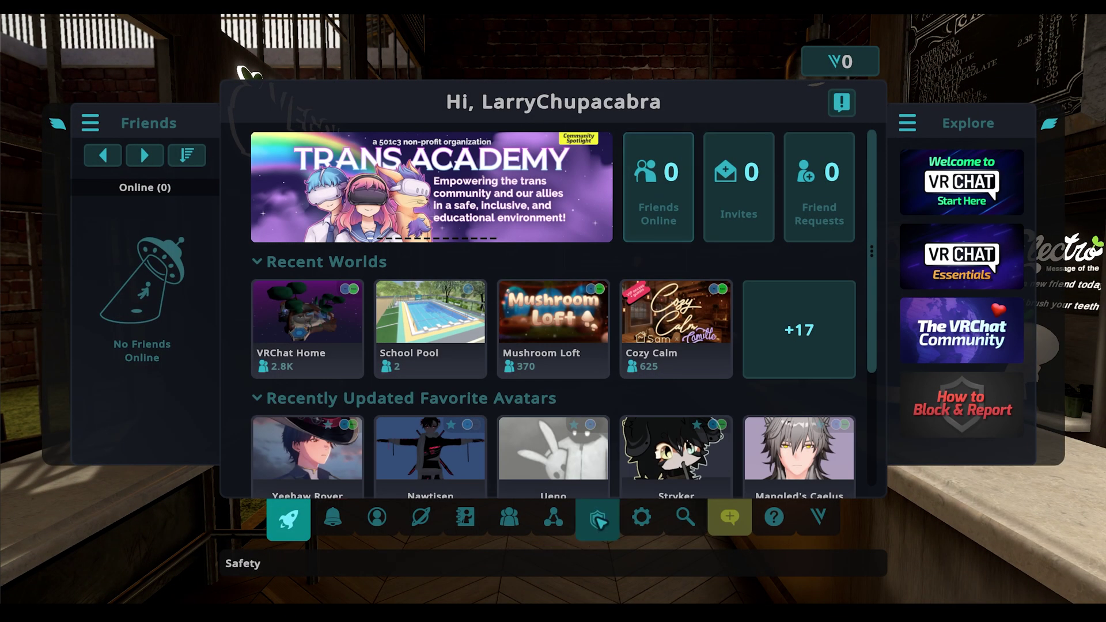
click(598, 517)
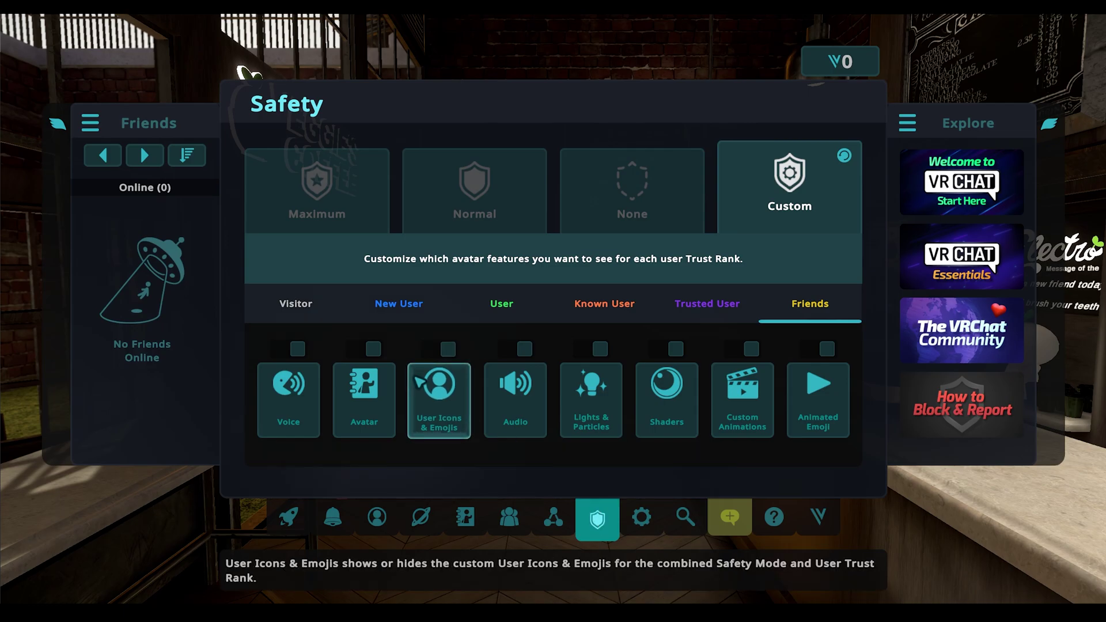